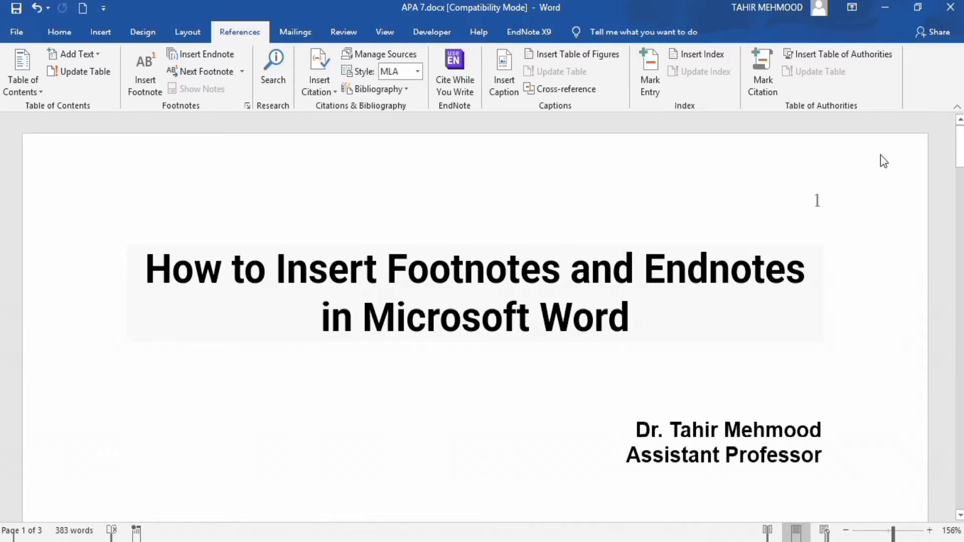
Step: Insert a footnote after "vitamin E" in the sentence about food manufacturers, with the text "Vitamin E Acetate"
left_click_drag(960, 144, 961, 192)
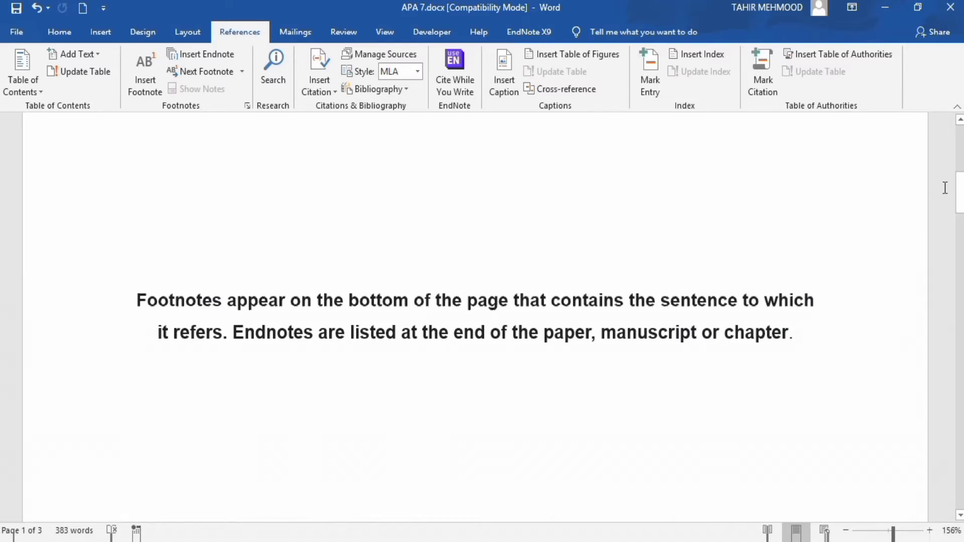
left_click_drag(958, 193, 959, 289)
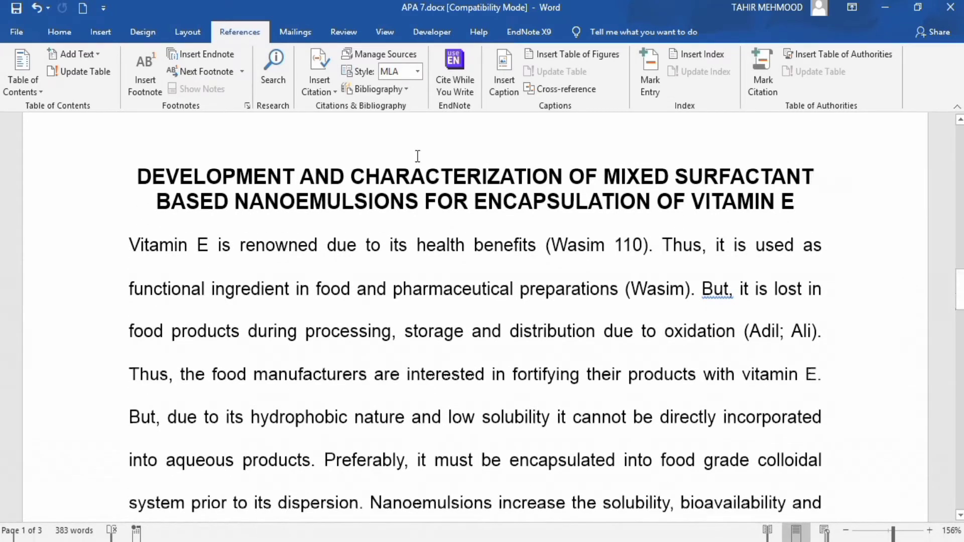
left_click(58, 35)
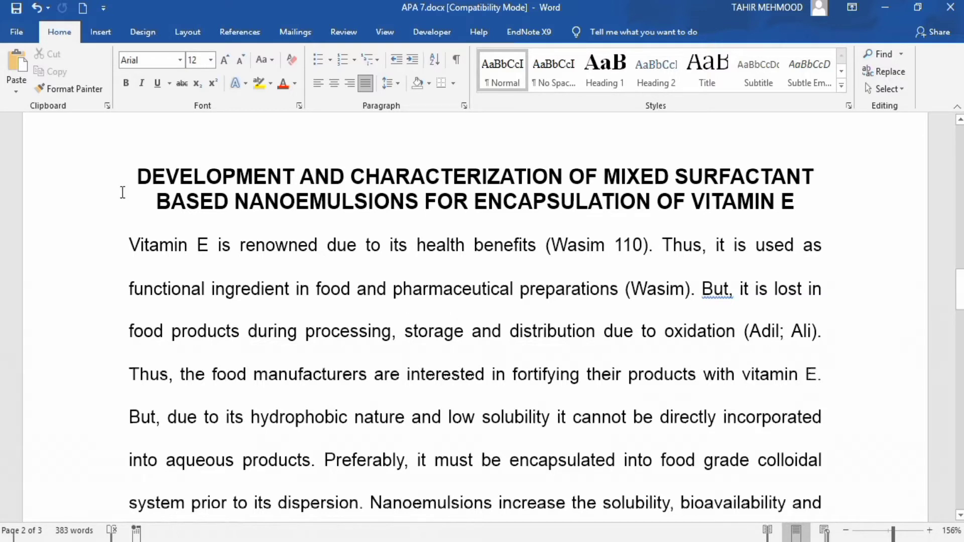
left_click(101, 33)
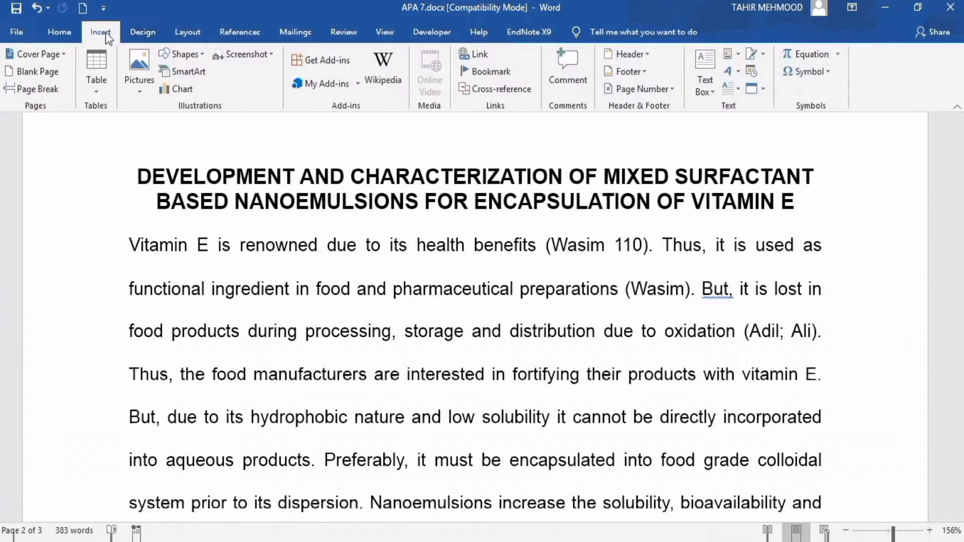
left_click(236, 30)
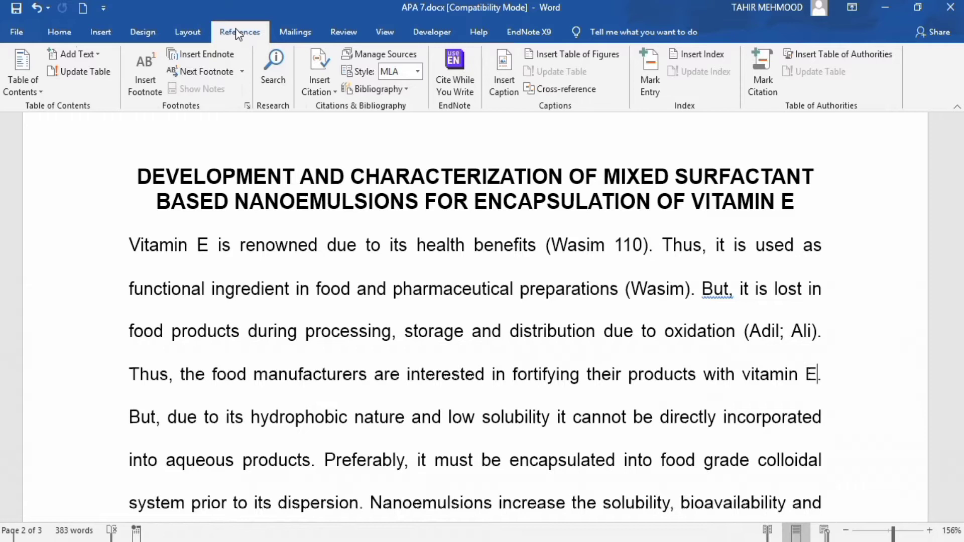
left_click(142, 71)
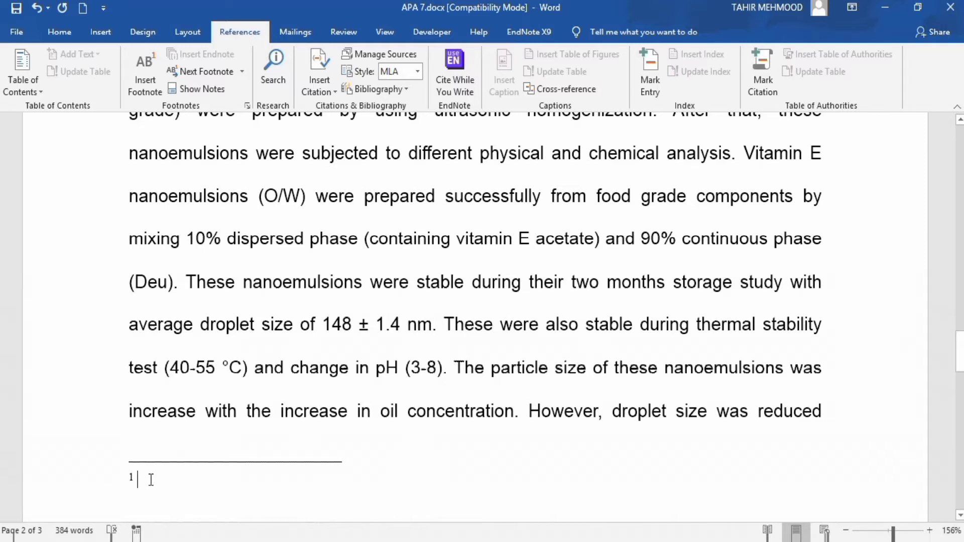
type("Vitami")
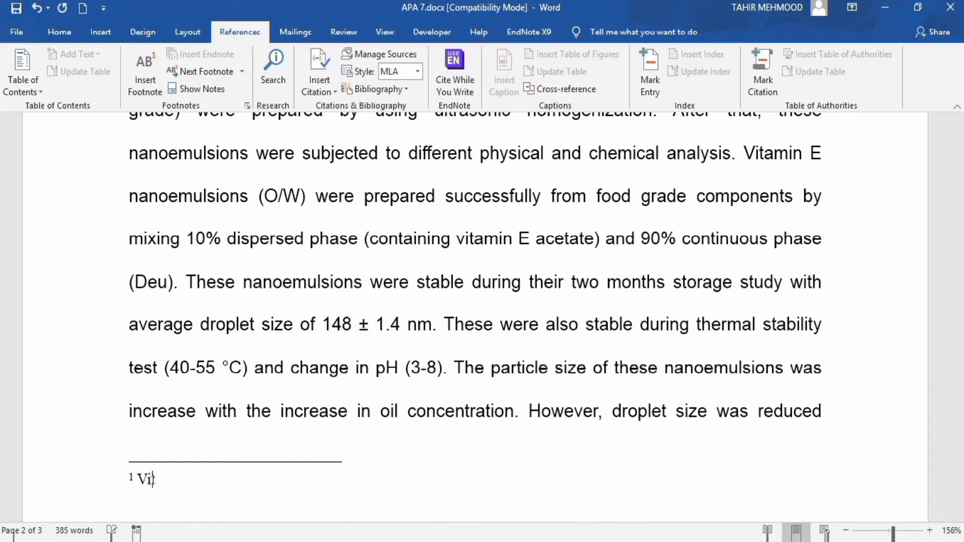
type("n E Acetate")
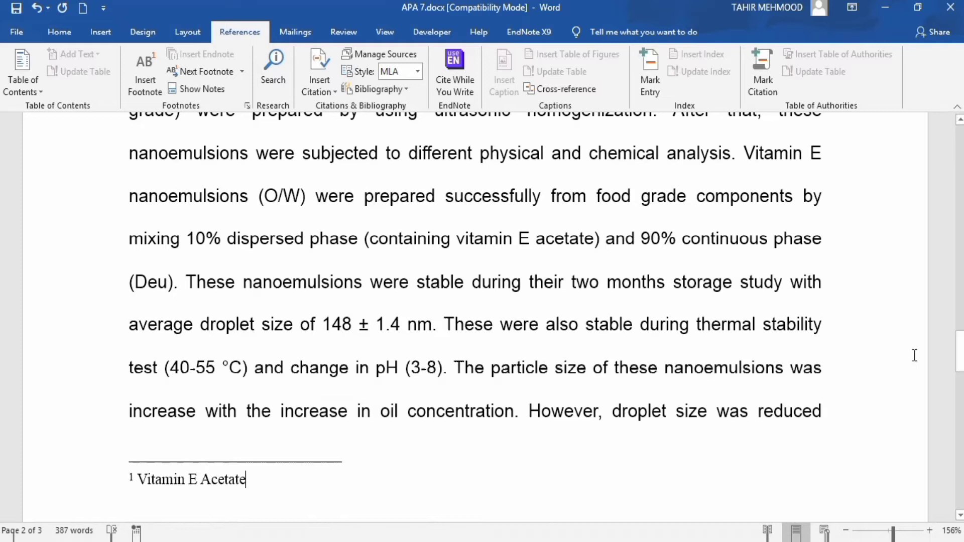
Step: Insert a footnote after "LAA" in "the LAA value was 6%" on page 3, with the text "L-ascorbic acid"
left_click_drag(959, 353, 959, 407)
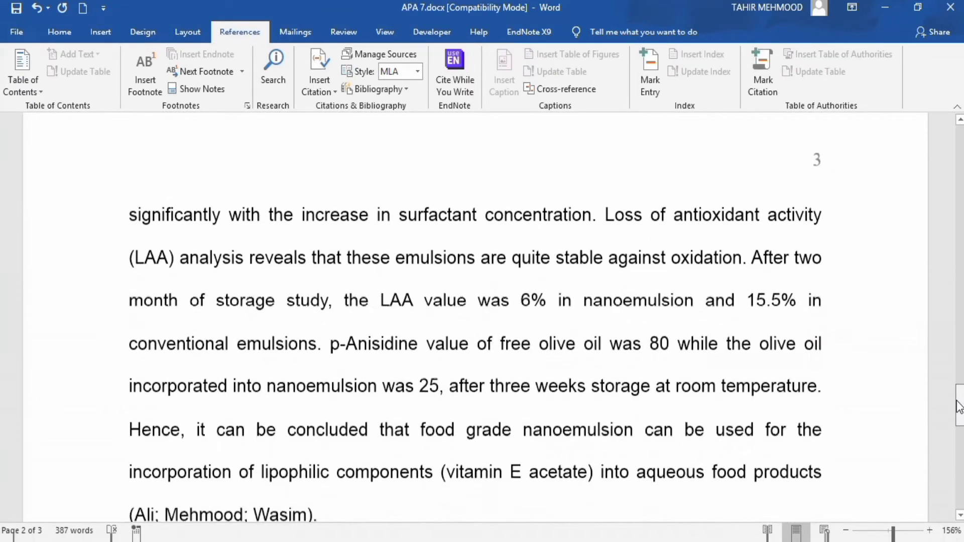
left_click(415, 301)
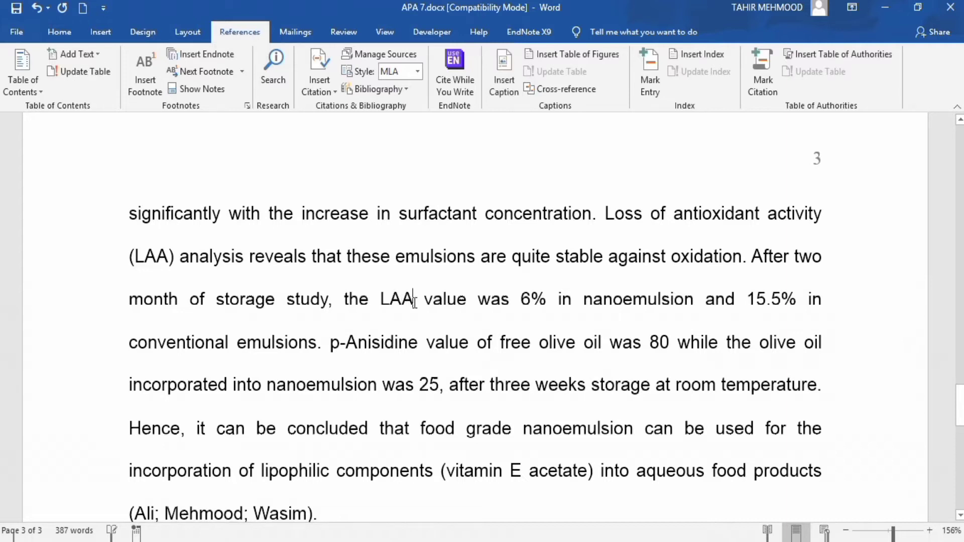
left_click(144, 74)
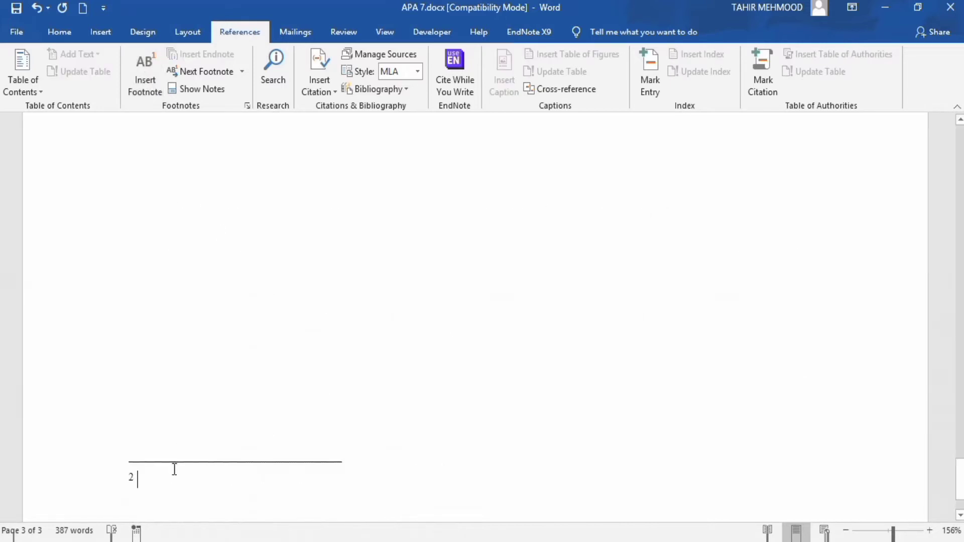
type("L-ascorbic acid")
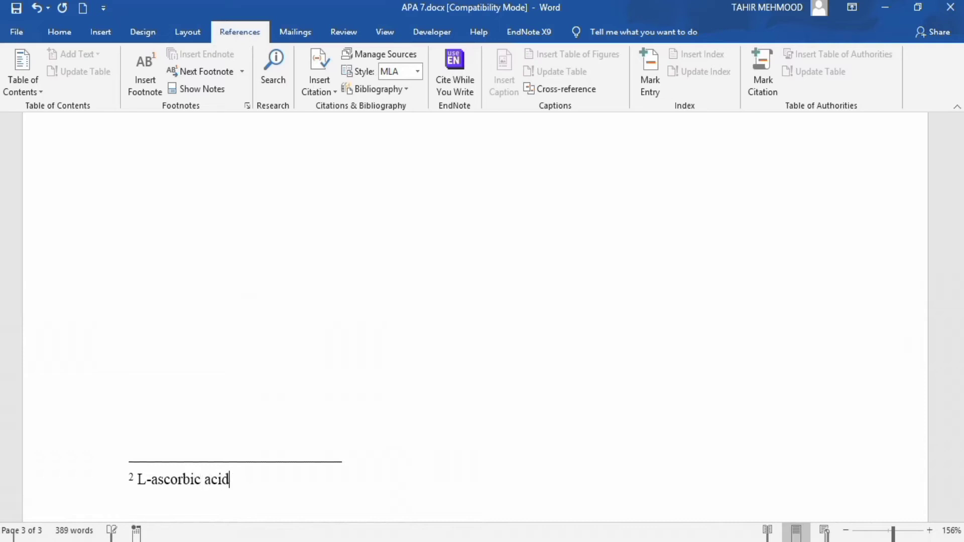
Step: Jump from the second footnote to its reference in the text and review the reference marks after "vitamin E" and "LAA"
double_click(131, 478)
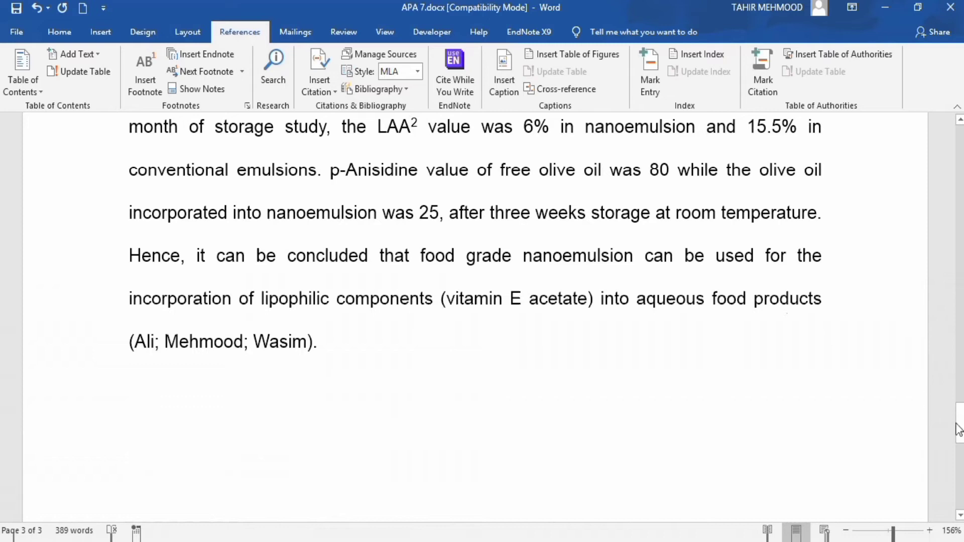
left_click_drag(960, 426, 934, 302)
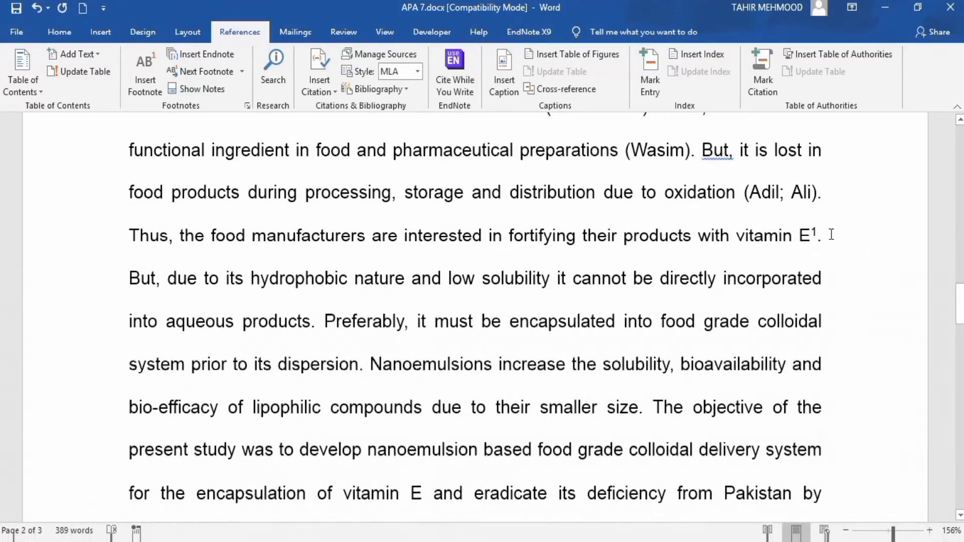
mouse_move(814, 230)
left_click_drag(955, 301, 958, 418)
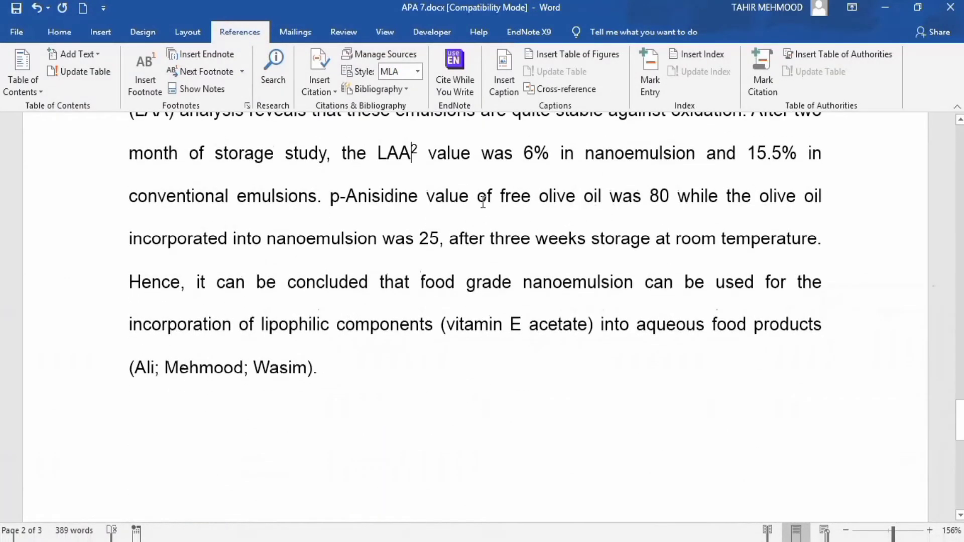
left_click(412, 150)
mouse_move(381, 153)
Step: Delete the footnote reference after "vitamin E" in the food manufacturers sentence and end that sentence with a period
left_click_drag(960, 417, 939, 334)
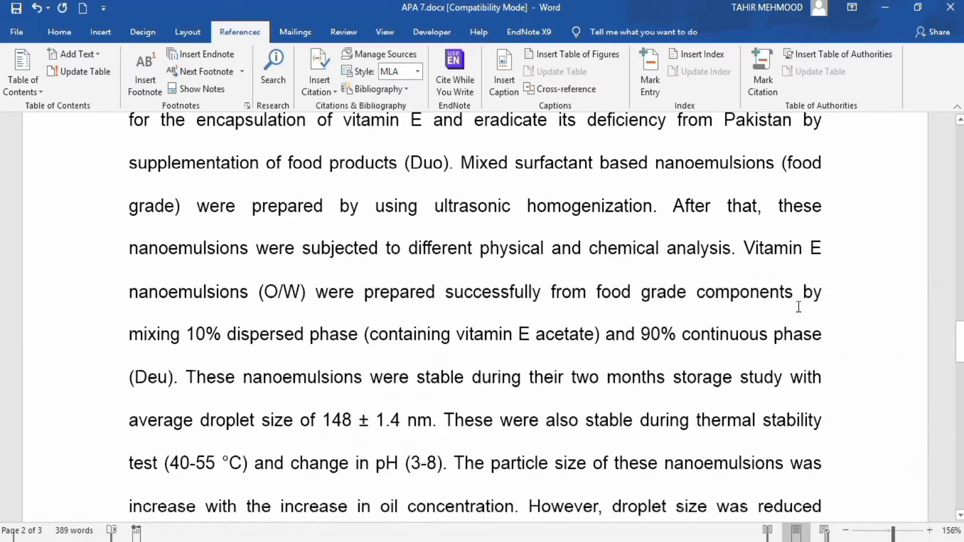
left_click_drag(955, 331, 959, 289)
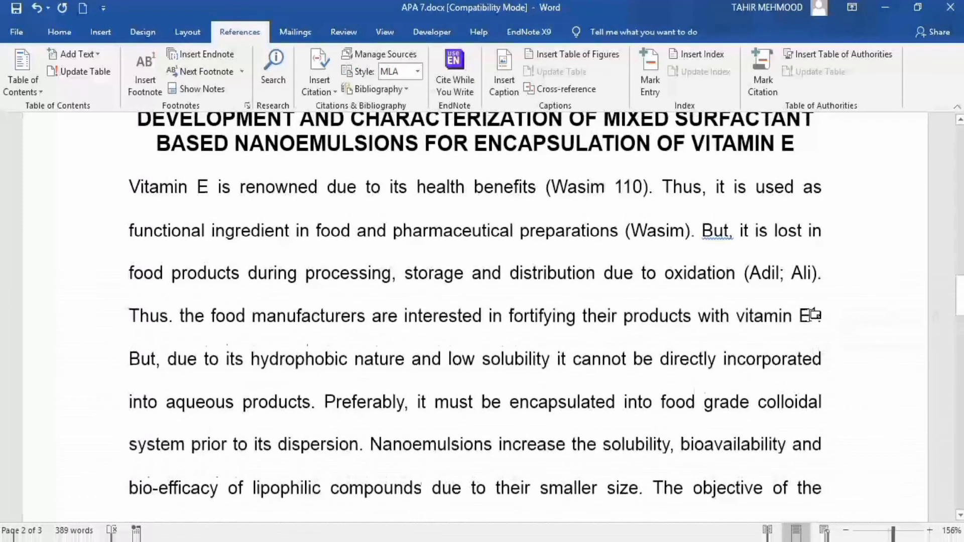
left_click(815, 313)
left_click_drag(817, 312, 822, 314)
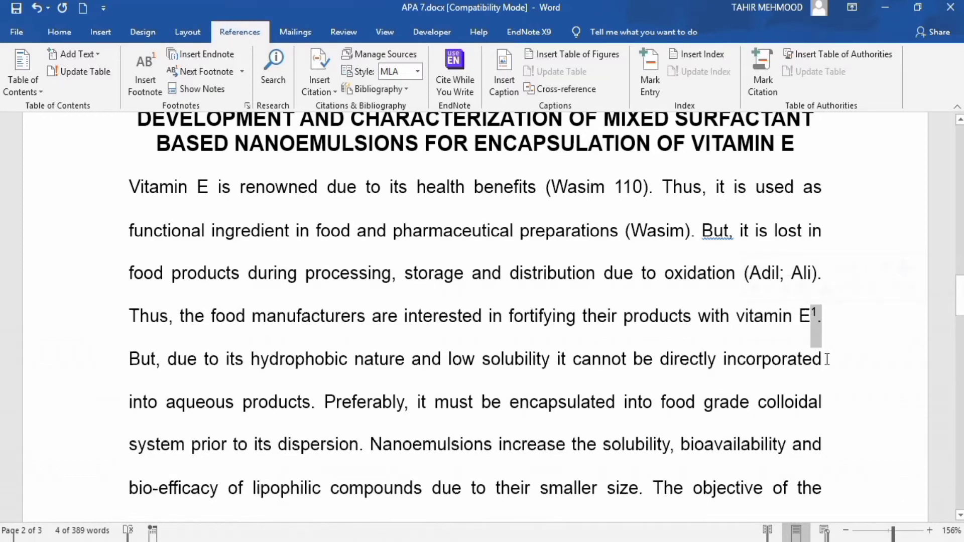
key("Delete")
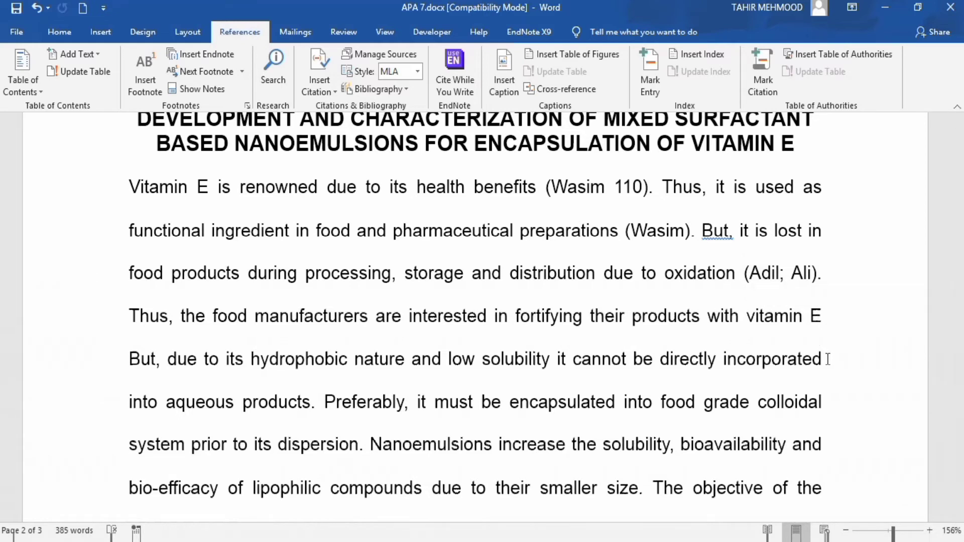
type(".")
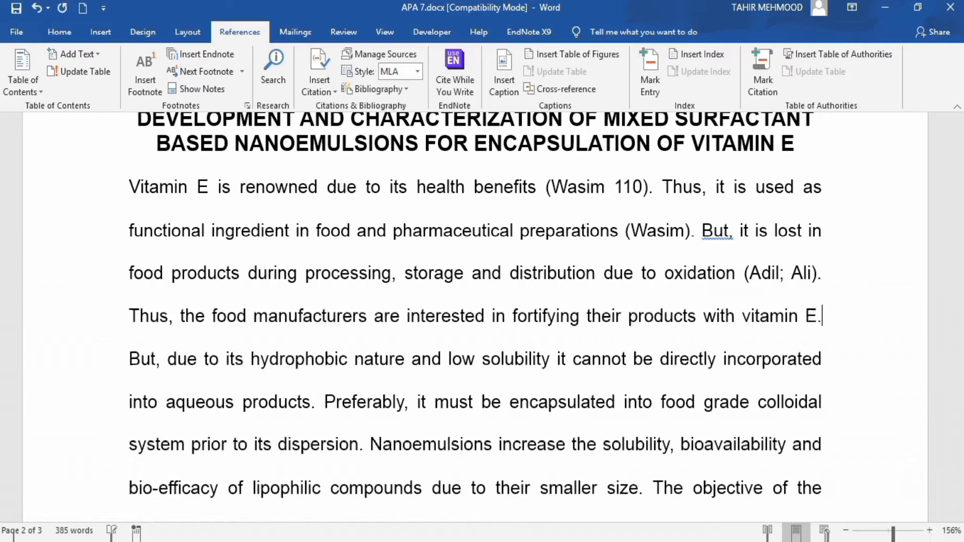
Step: Delete the footnote reference after "LAA" in the storage study sentence on page 3
left_click_drag(957, 303, 955, 411)
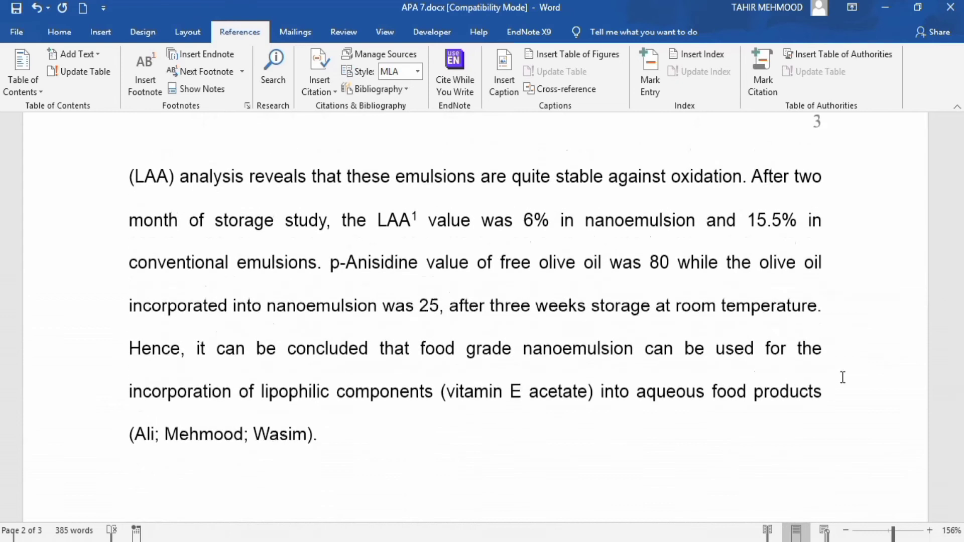
double_click(414, 215)
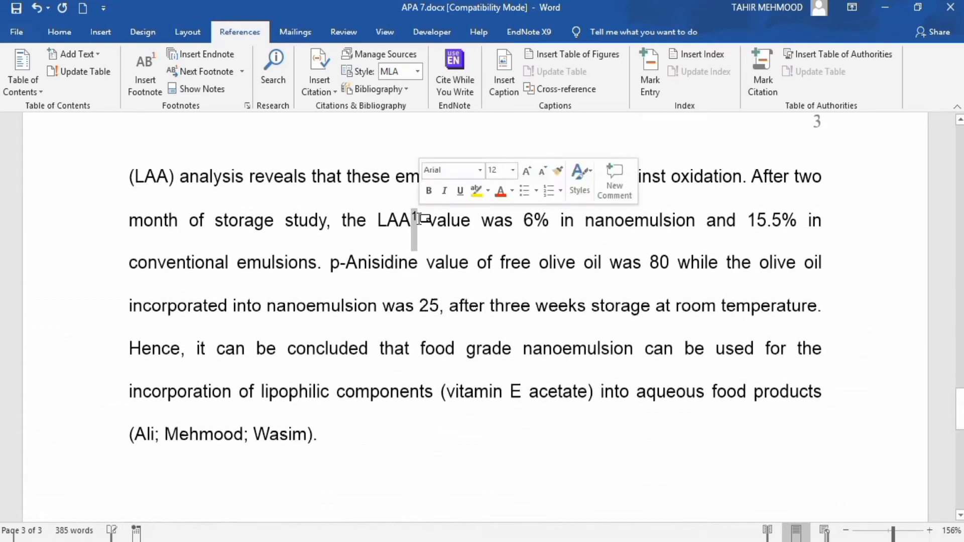
key("Delete")
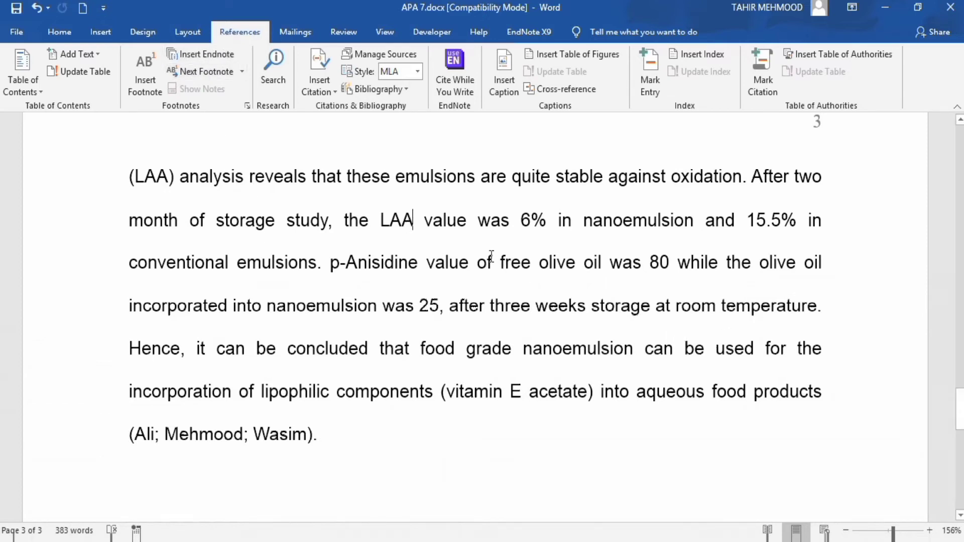
Step: Insert an endnote after "Vitamin E" preceding "nanoemulsions (O/W)" on page 2, with the text "In the form of Vitamin E acetate"
left_click_drag(955, 407, 950, 337)
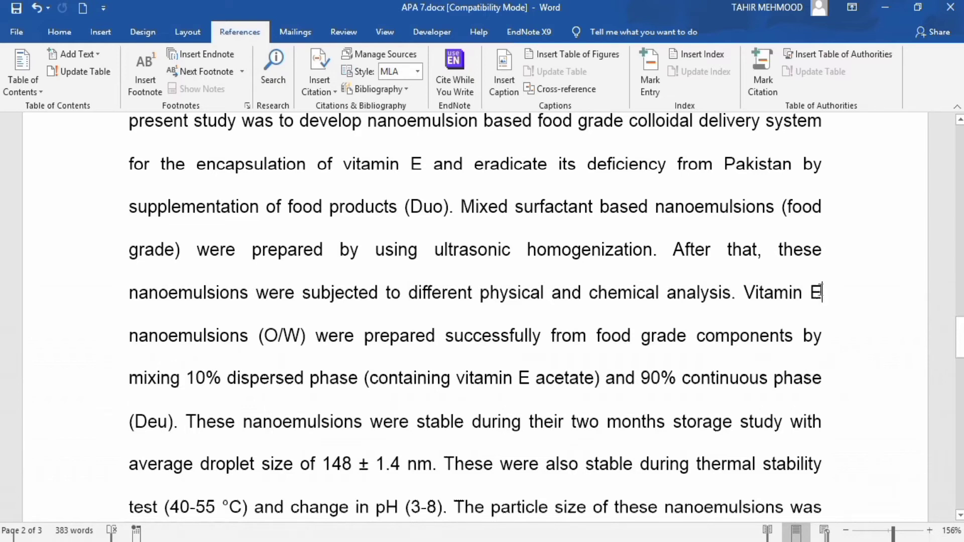
left_click(821, 293)
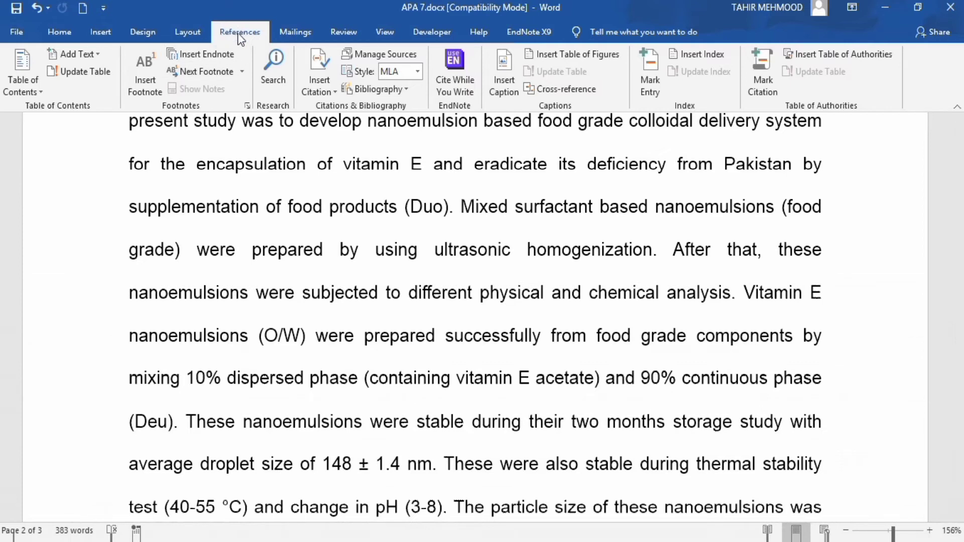
left_click(209, 55)
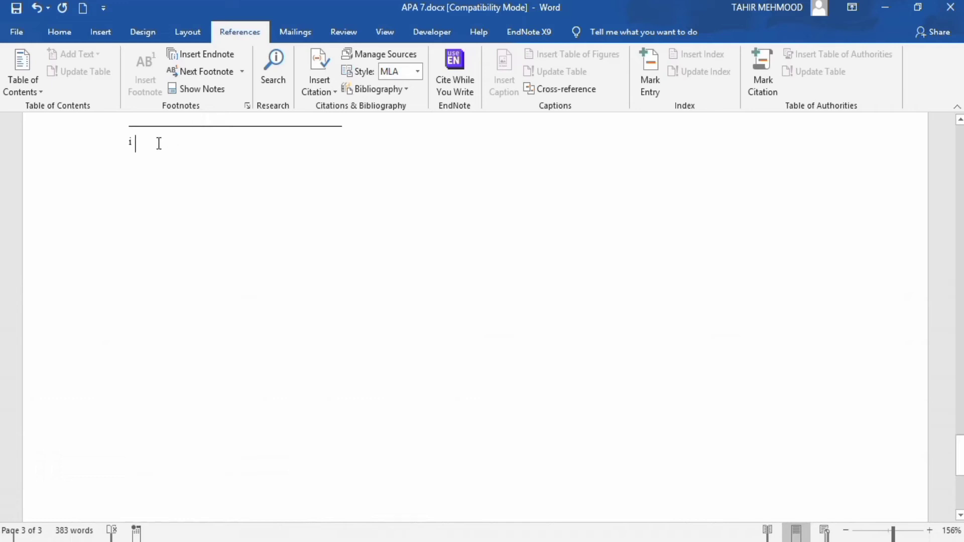
type("In the f")
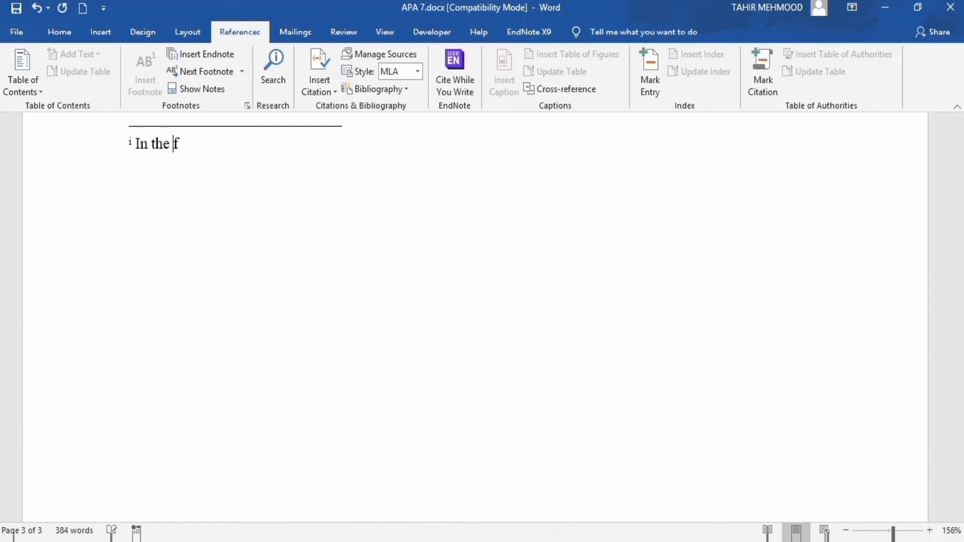
type("orm of Vitamin ")
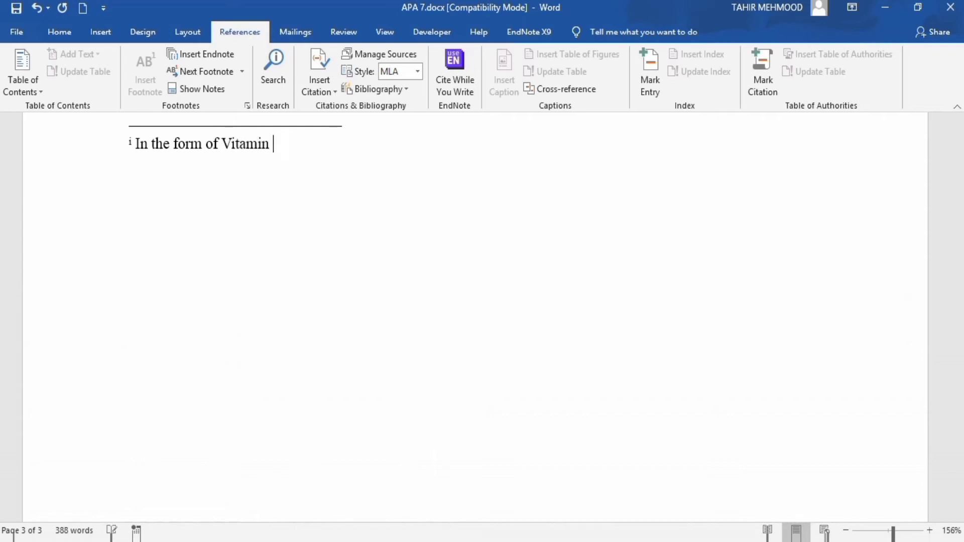
type("E acetate")
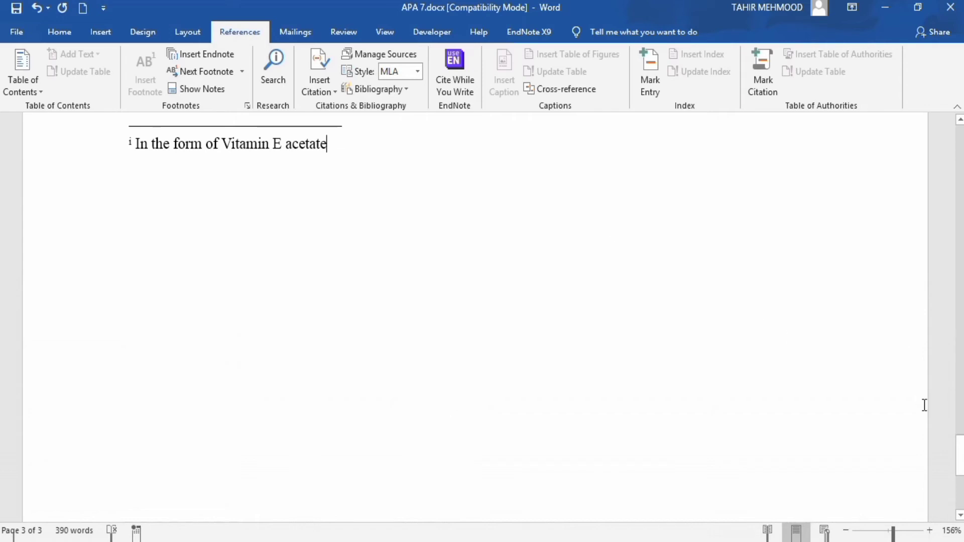
Step: Insert an endnote after "LAA" in the storage study sentence on page 3, with the text "L-ascorbic acid"
left_click_drag(958, 456, 933, 344)
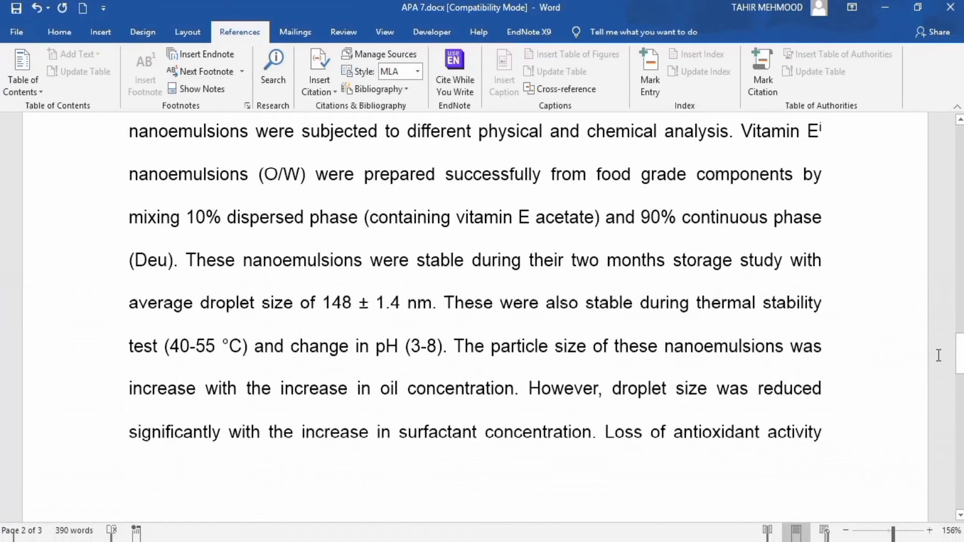
left_click_drag(957, 356, 957, 404)
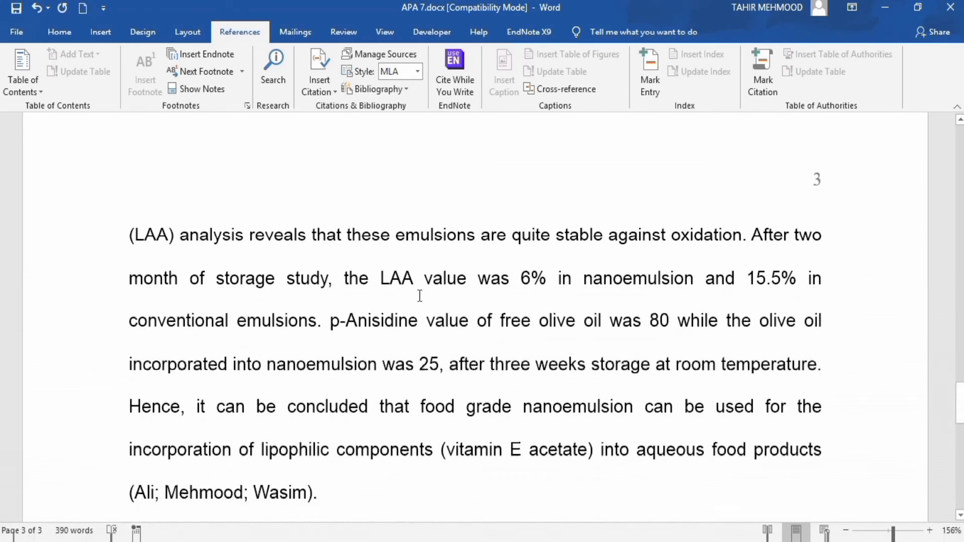
left_click(413, 277)
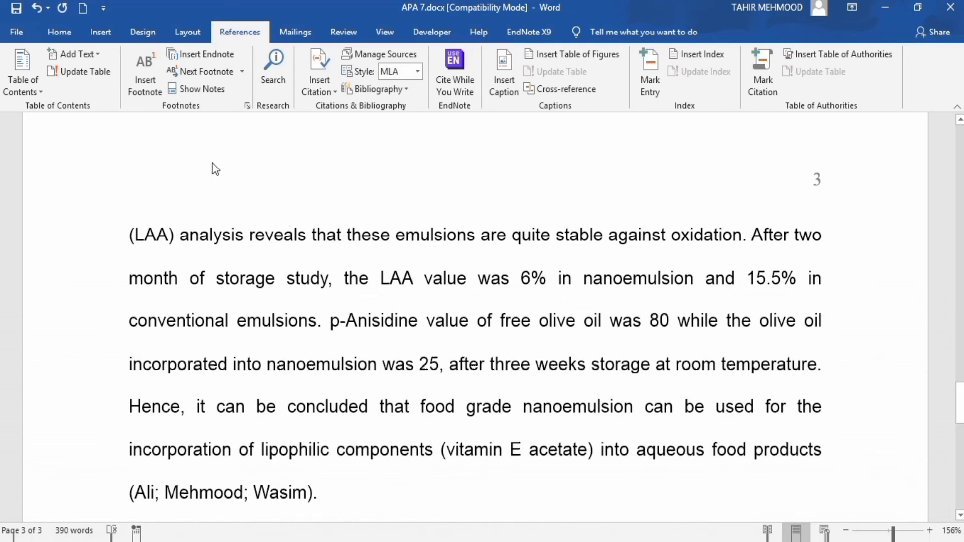
left_click(207, 50)
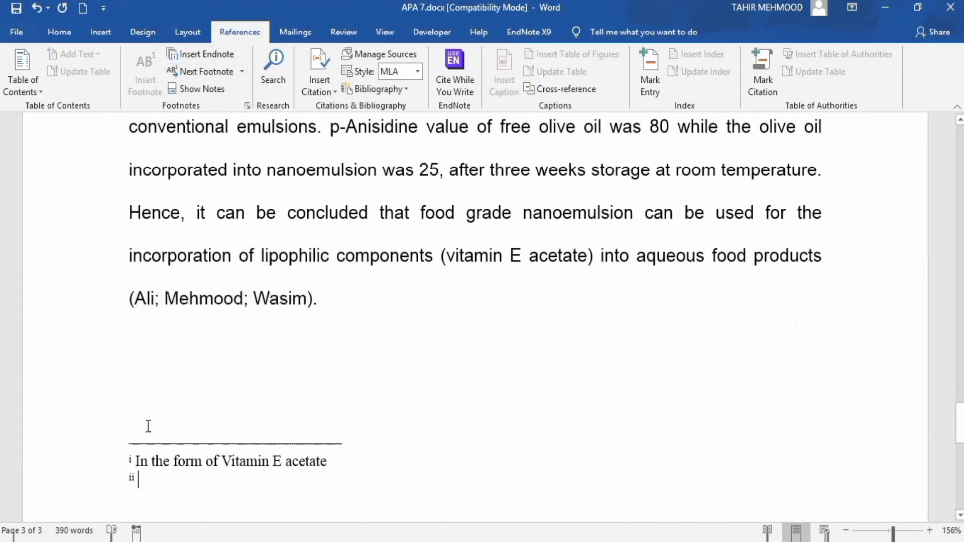
type("L-asco")
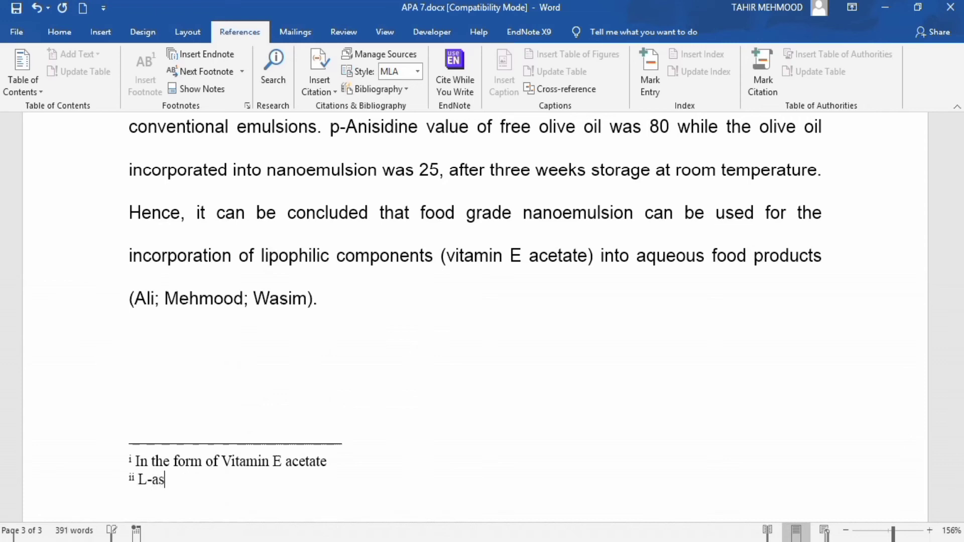
type("rb")
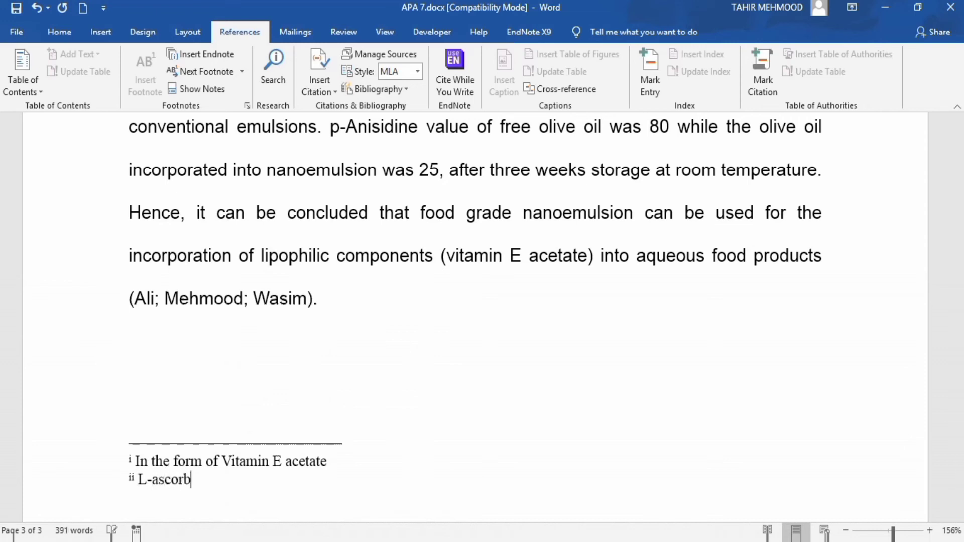
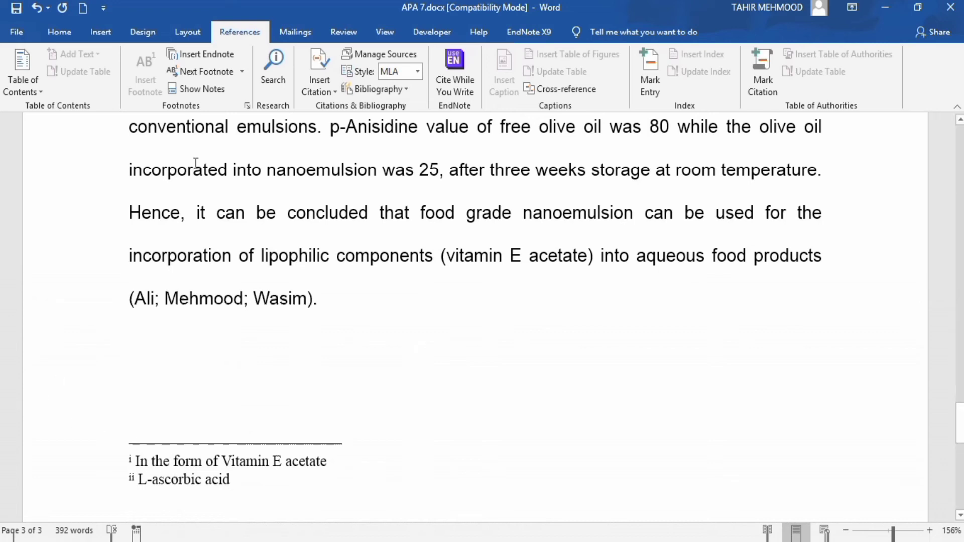
Step: Examine the endnote number format and numbering choices, picking i, ii, iii and Continuous, and close the settings without applying them
left_click(246, 107)
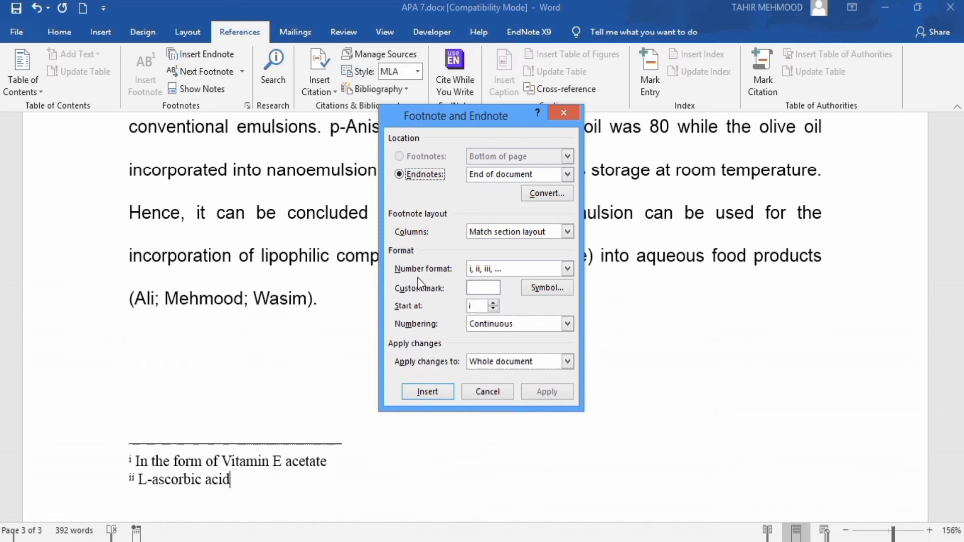
left_click(566, 268)
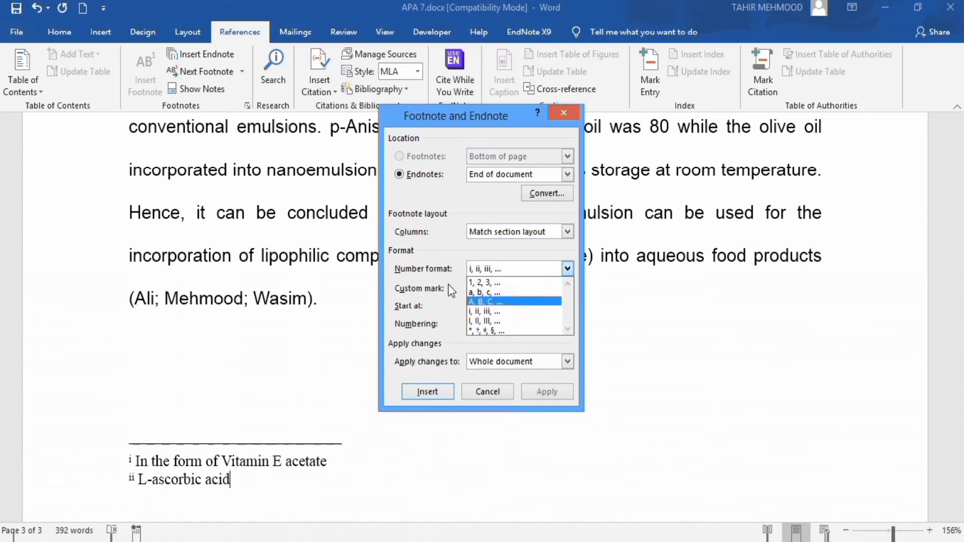
left_click(490, 309)
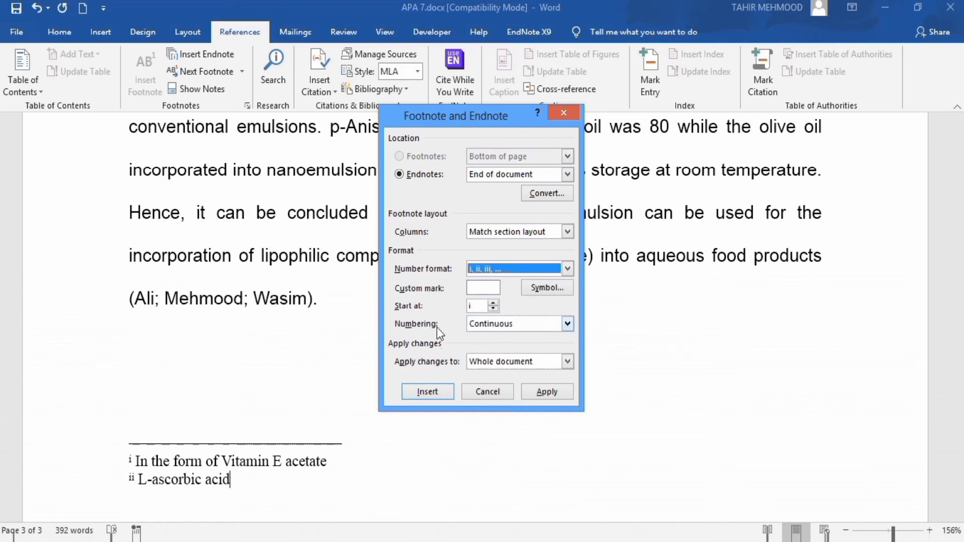
left_click(568, 323)
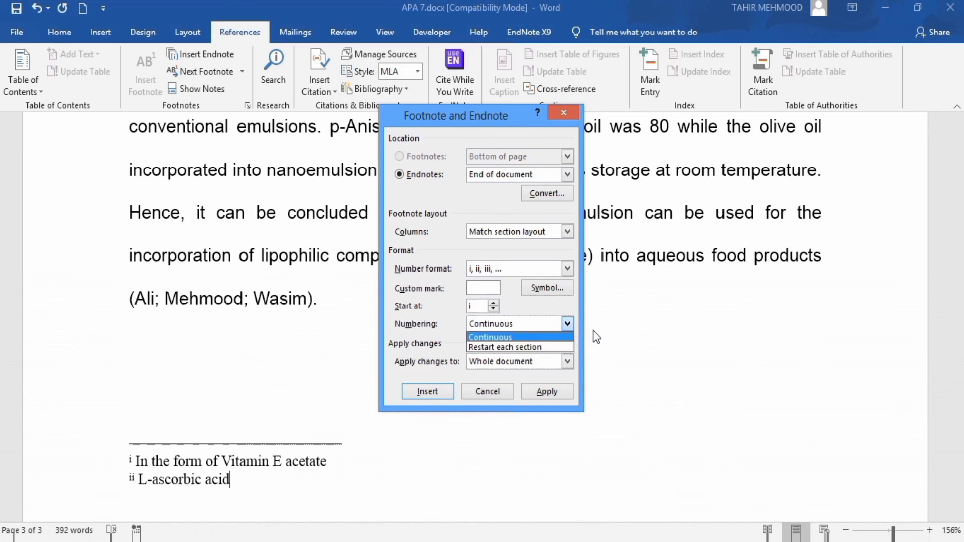
left_click(501, 335)
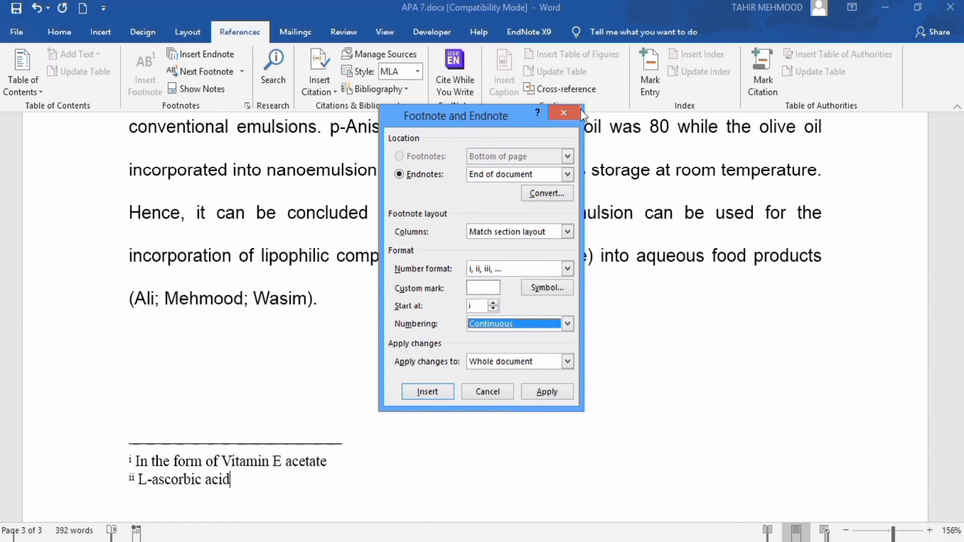
left_click(564, 112)
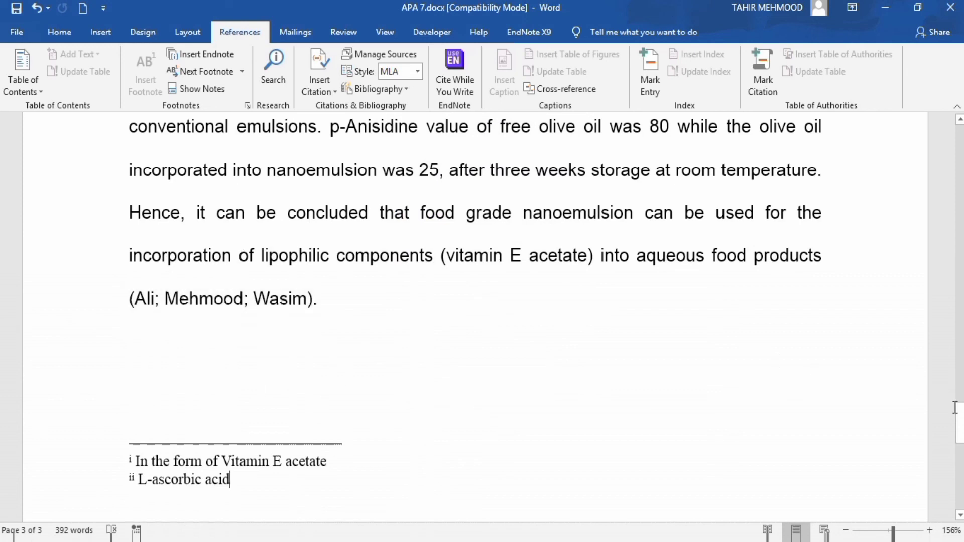
Step: Delete the endnote reference after "Vitamin E" preceding "nanoemulsions (O/W)" on page 2
left_click_drag(960, 432, 945, 345)
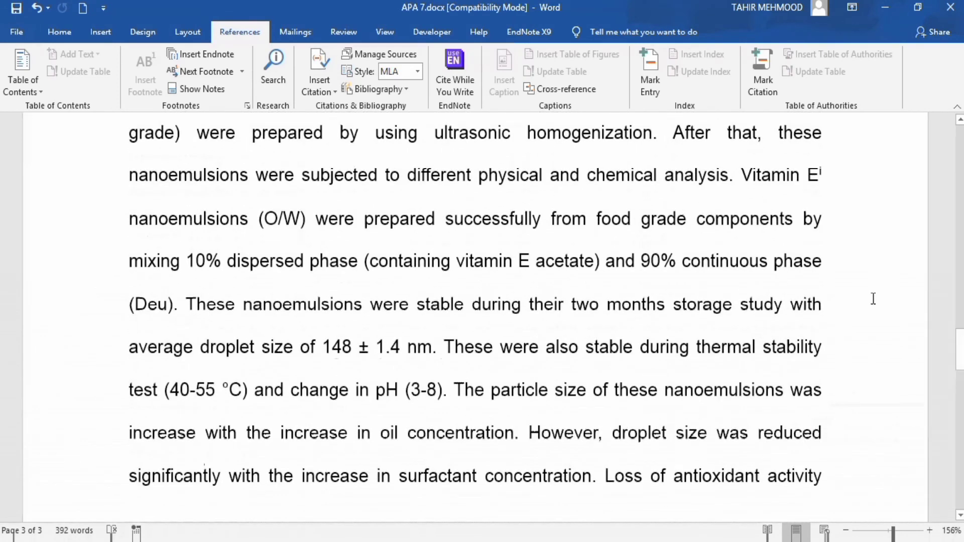
double_click(818, 170)
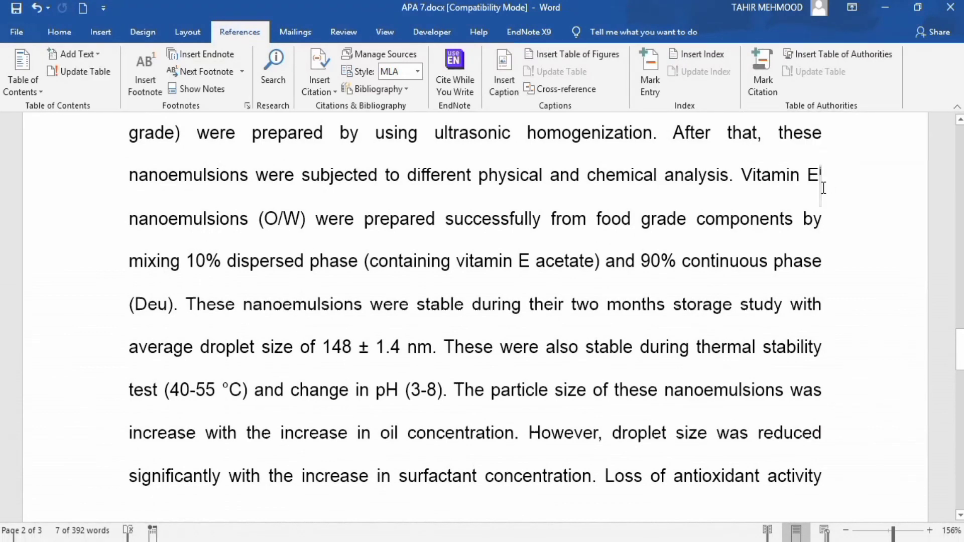
key("Delete")
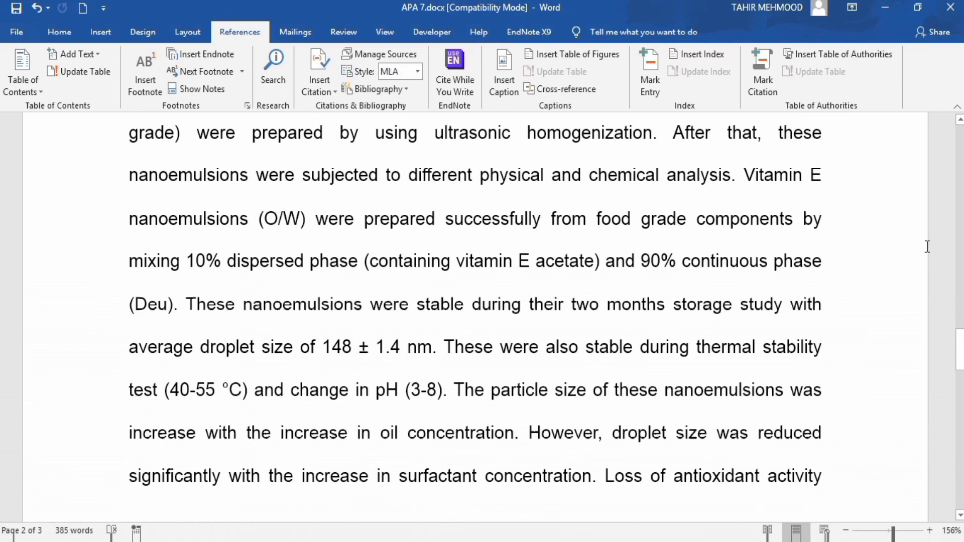
Step: Delete the endnote reference after "LAA" in the storage study sentence on page 3
left_click_drag(960, 358, 956, 414)
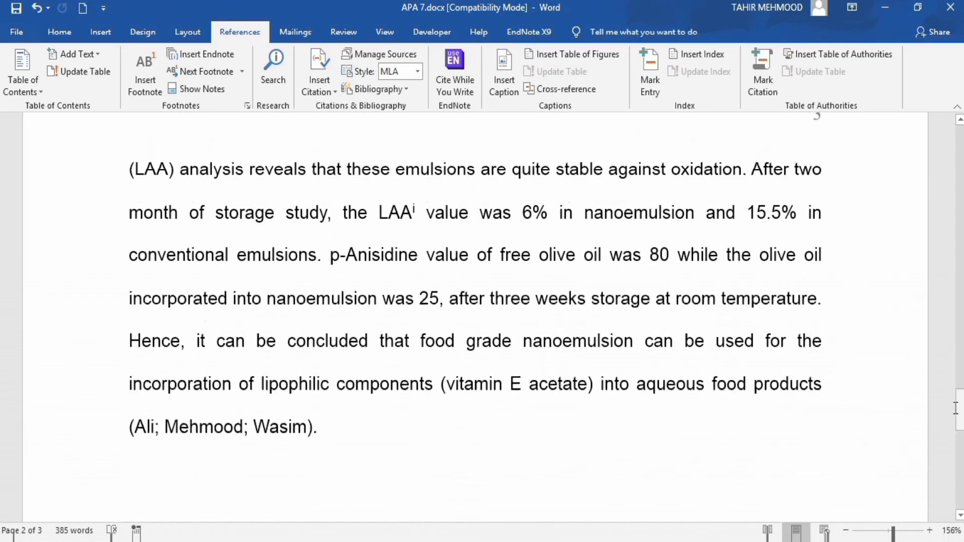
double_click(414, 208)
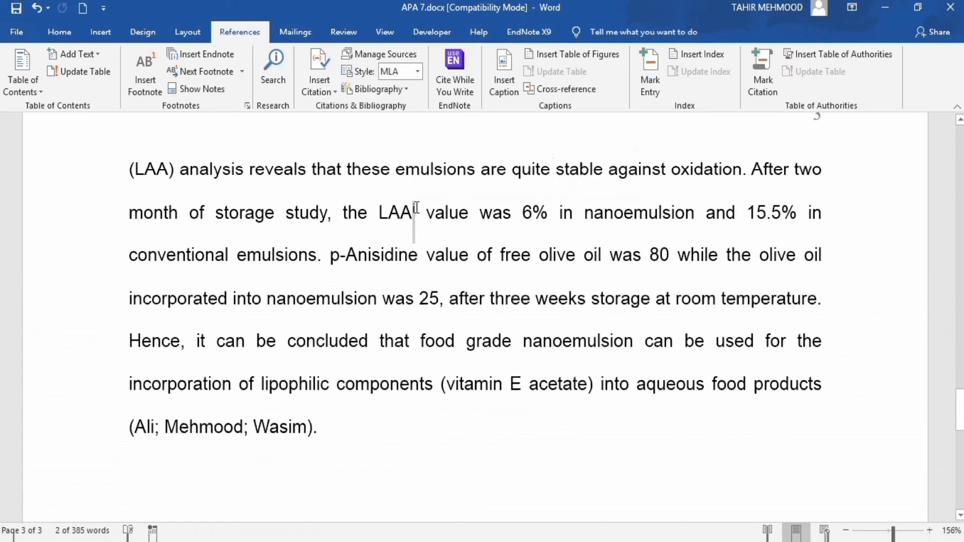
key("Delete")
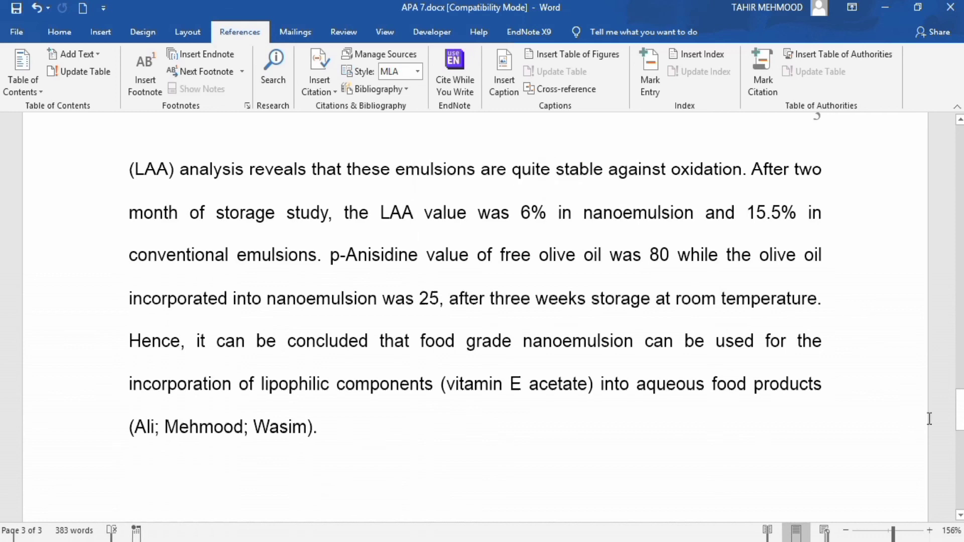